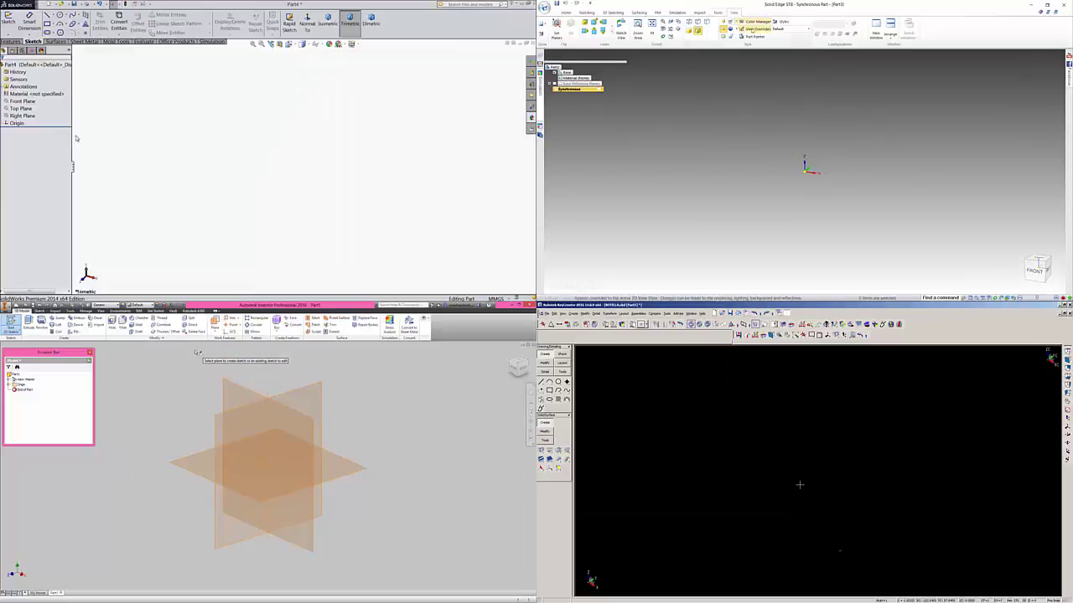
Switch the Solid Edge view to High Quality and start a sketch on the Front Plane
{"action": "left_click", "coordinate": [781, 40]}
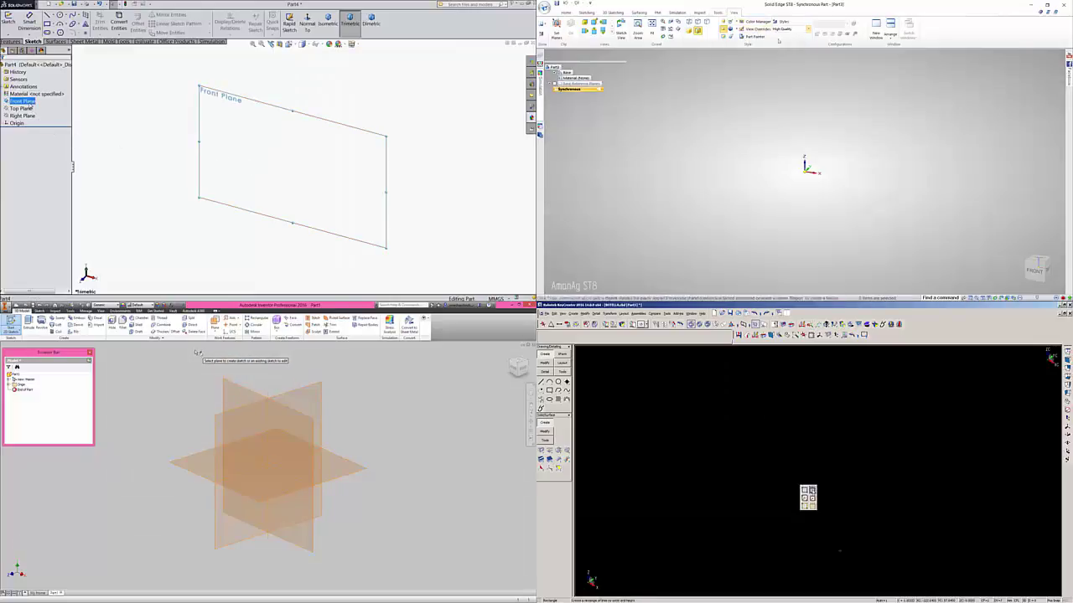
{"action": "left_click", "coordinate": [227, 383]}
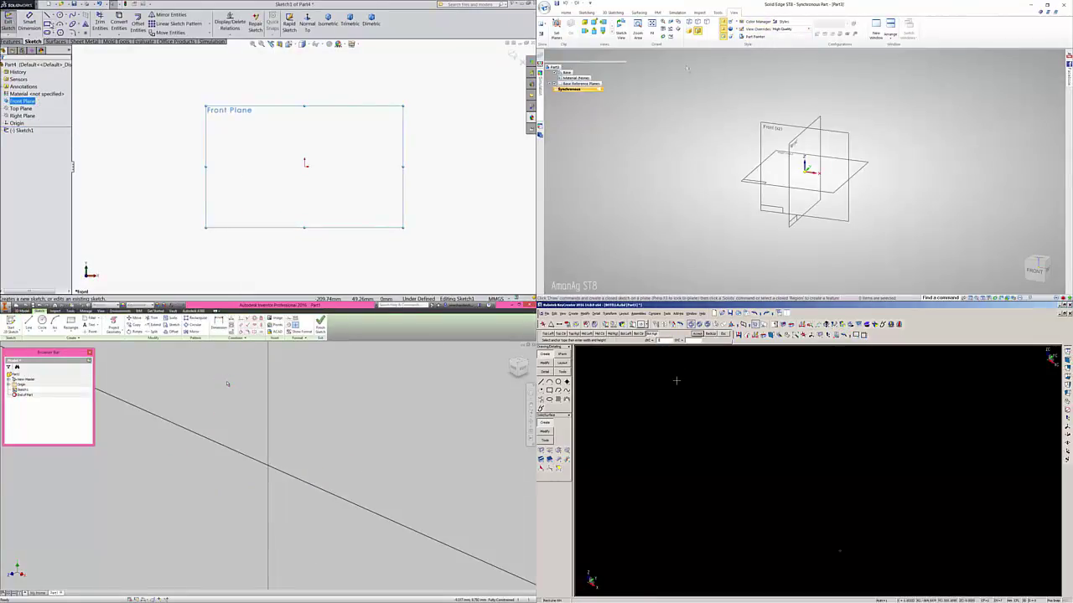
Draw a corner rectangle from the origin in SolidWorks, and start the Solid Edge sketch and KeyCreator rectangle
{"action": "left_click", "coordinate": [48, 23]}
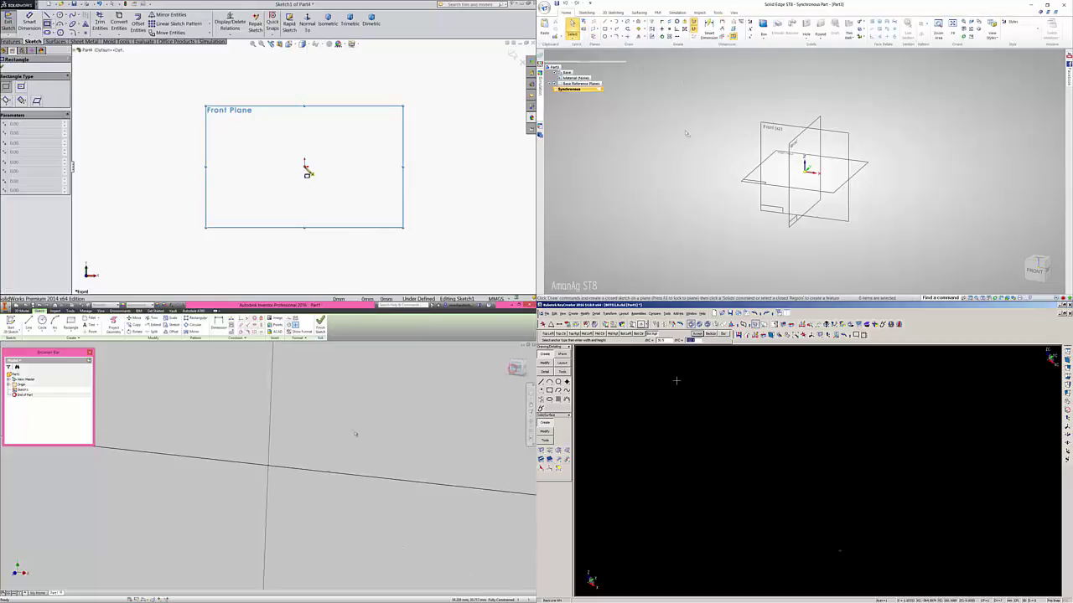
{"action": "left_click", "coordinate": [239, 54]}
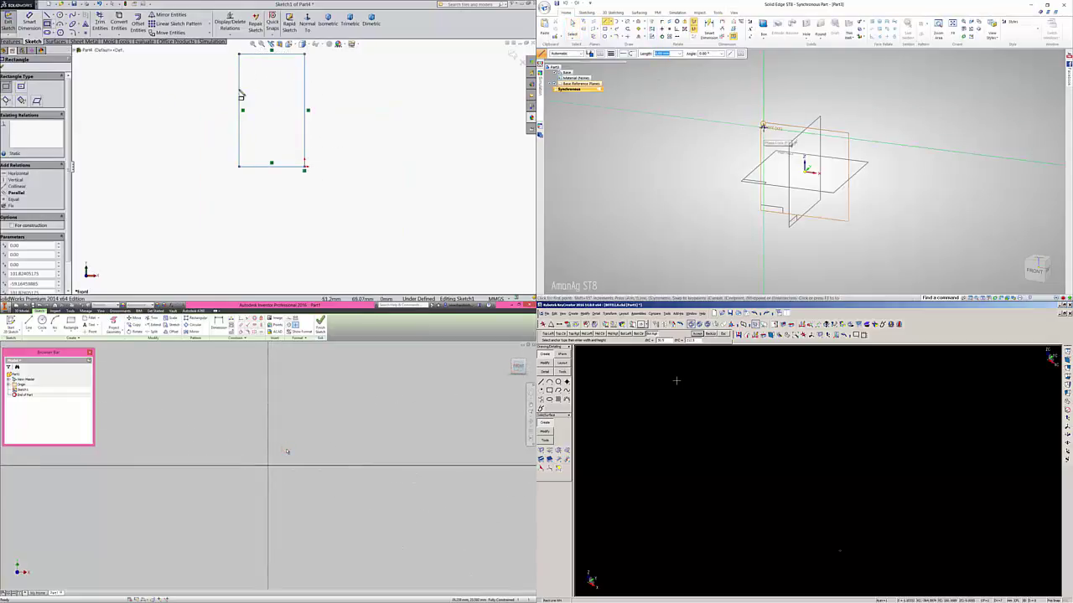
{"action": "left_click", "coordinate": [764, 127]}
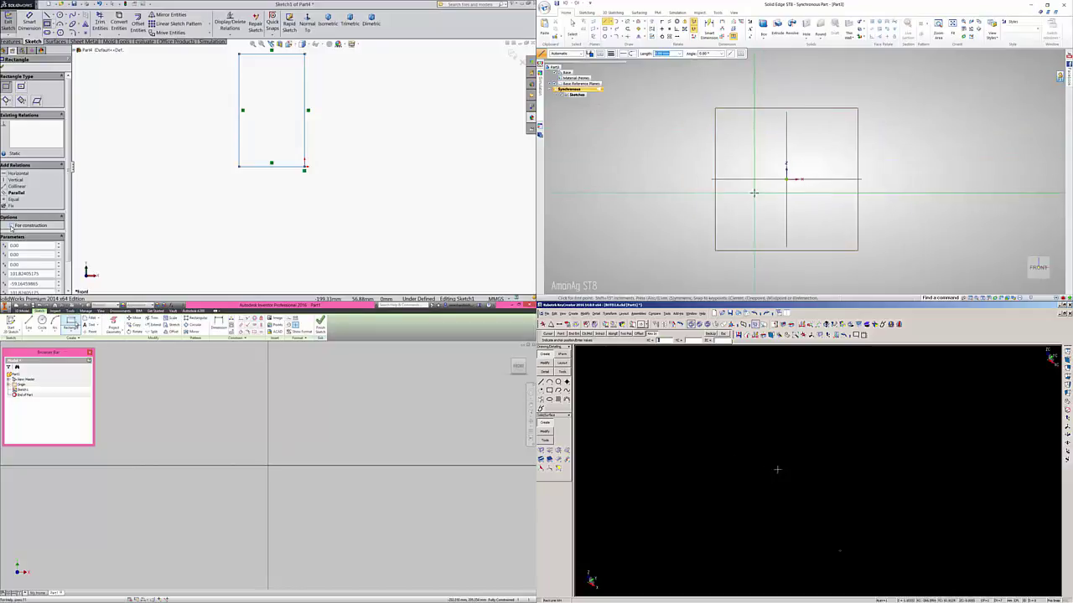
{"action": "left_click", "coordinate": [947, 411]}
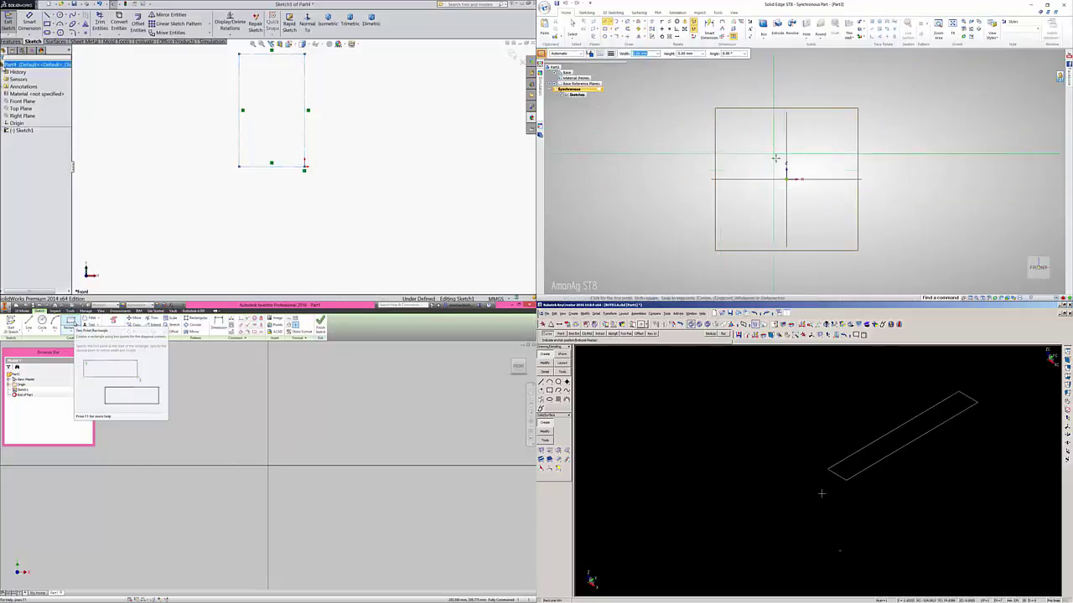
{"action": "key", "text": "Escape"}
Dimension the rectangle to 30.50 wide and 212.50 tall
{"action": "left_click", "coordinate": [30, 23]}
{"action": "left_click", "coordinate": [272, 166]}
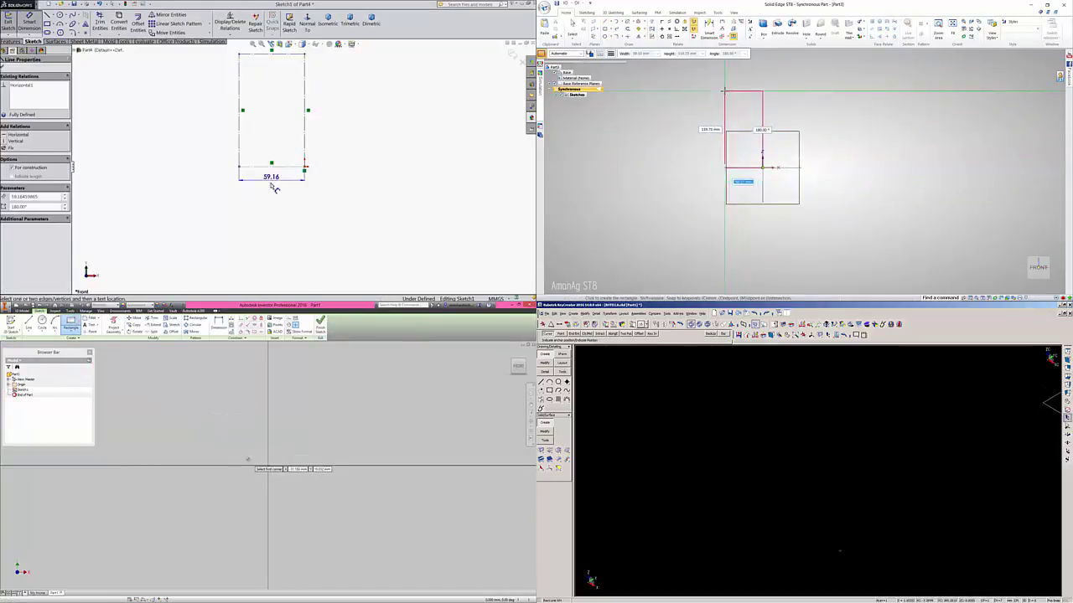
{"action": "left_click", "coordinate": [270, 199]}
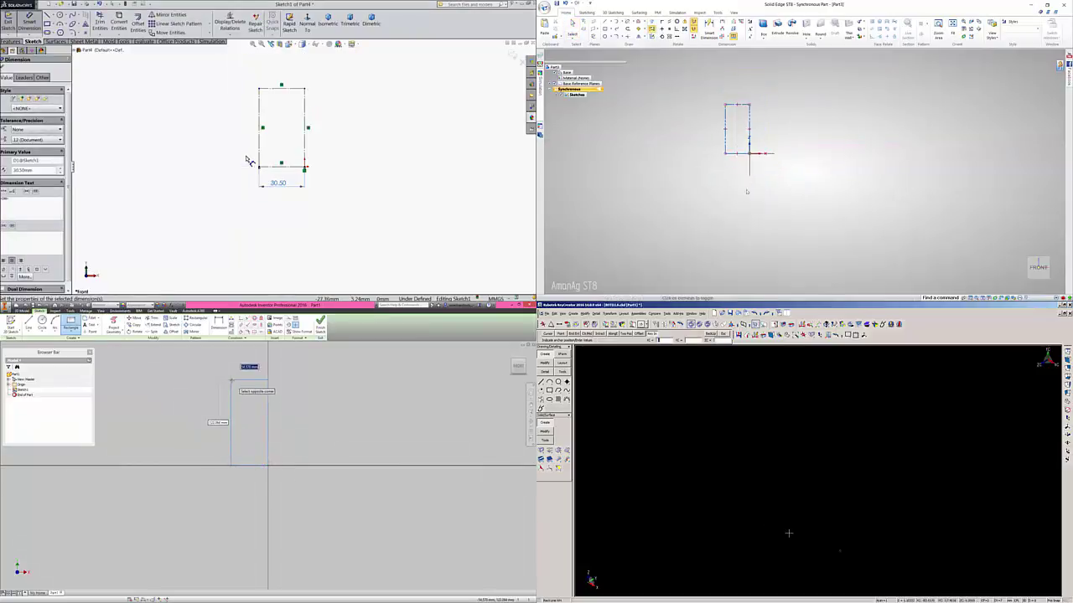
{"action": "left_click", "coordinate": [255, 153]}
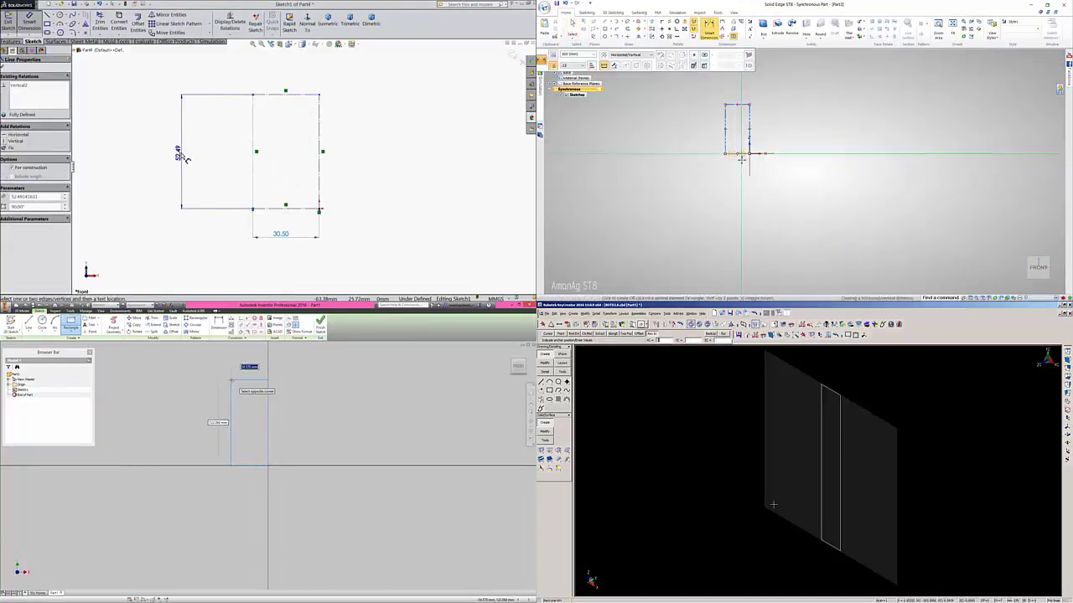
{"action": "left_click", "coordinate": [179, 150]}
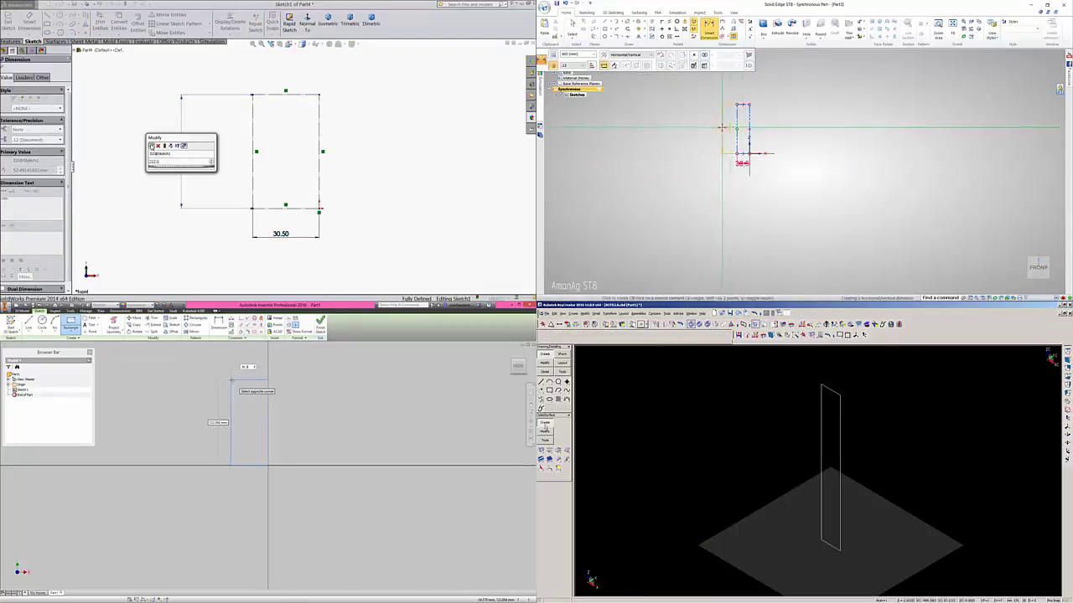
{"action": "left_click", "coordinate": [151, 146]}
{"action": "left_click", "coordinate": [569, 454]}
{"action": "type", "text": "212"}
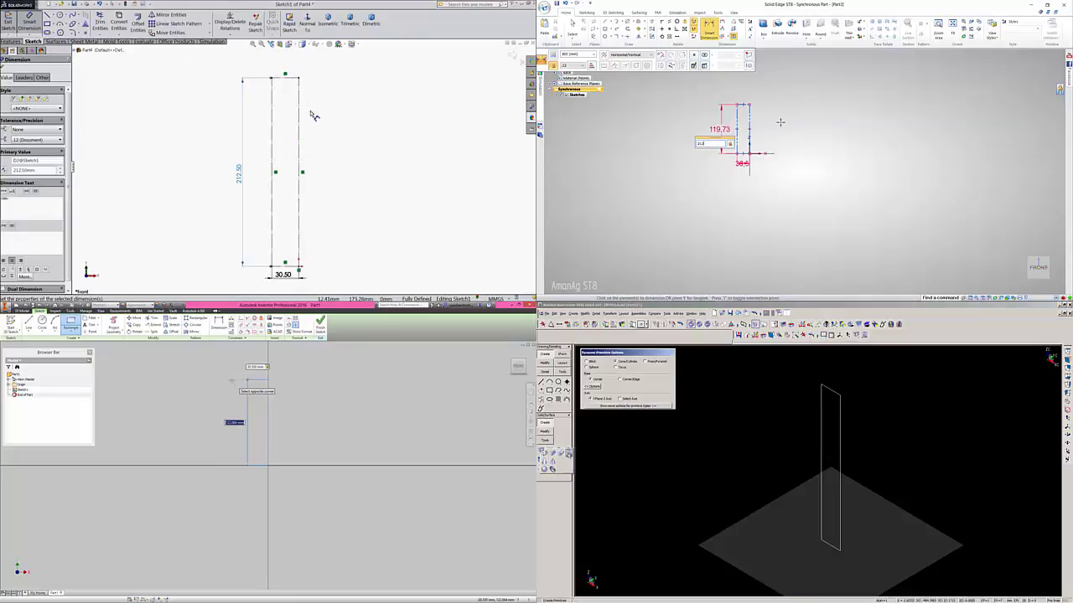
{"action": "key", "text": "Escape"}
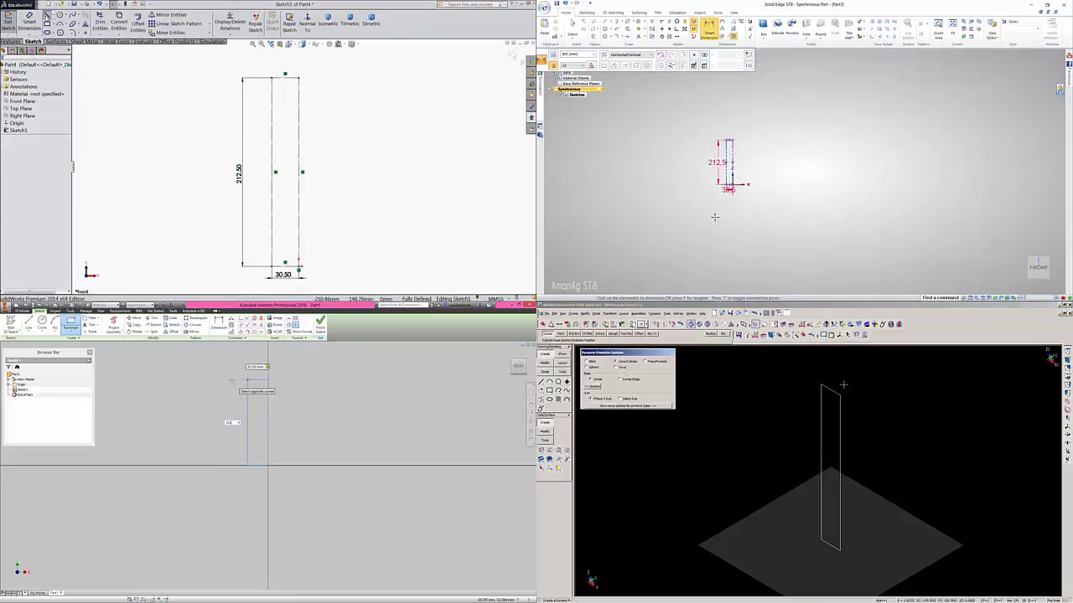
{"action": "left_click", "coordinate": [48, 16]}
Sketch the stepped vertical and horizontal lines and tangent arc from the rectangle's top-right corner
{"action": "left_click", "coordinate": [284, 73]}
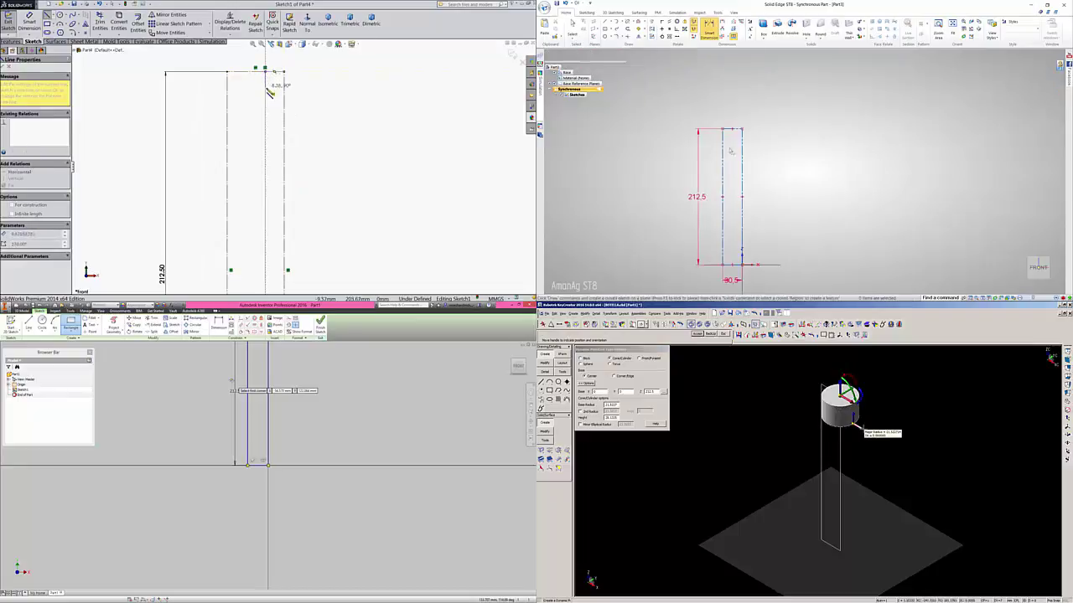
{"action": "scroll", "coordinate": [739, 124], "scroll_direction": "up", "scroll_amount": 5}
{"action": "key", "text": "l"}
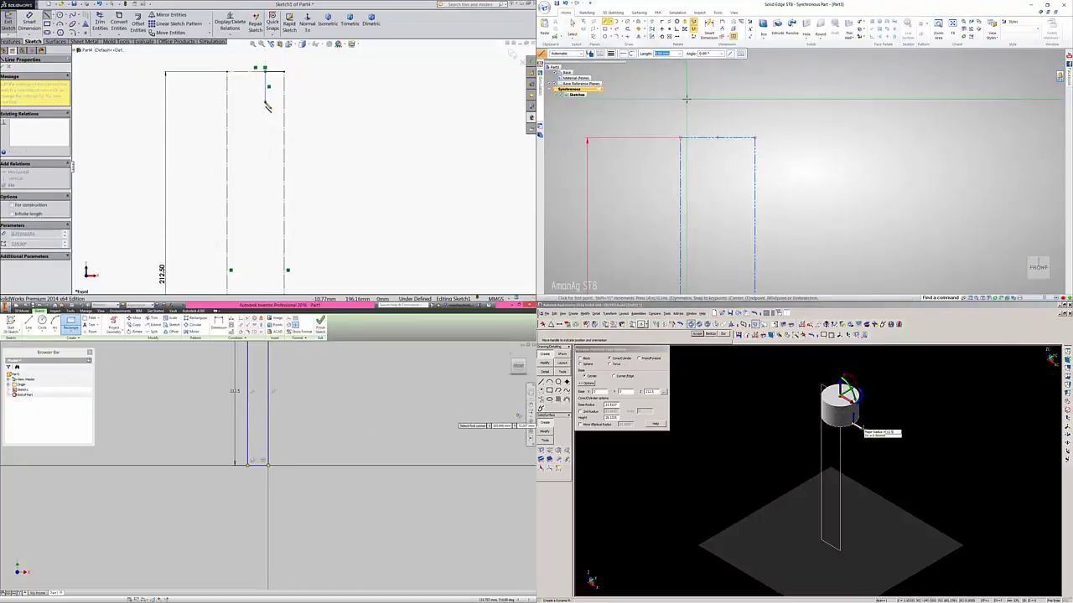
{"action": "left_click", "coordinate": [263, 109]}
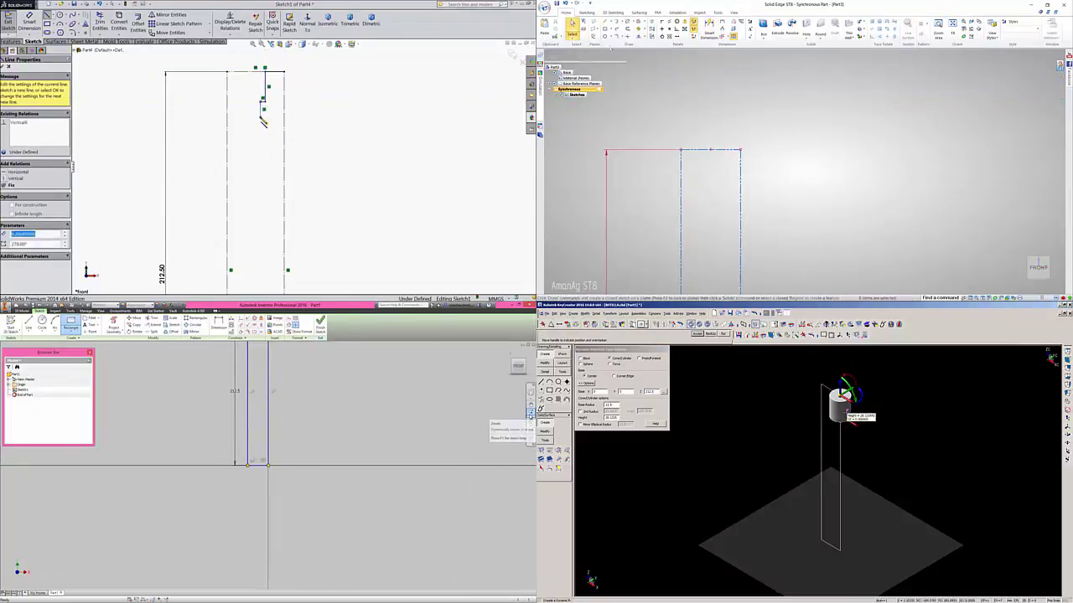
{"action": "key", "text": "l"}
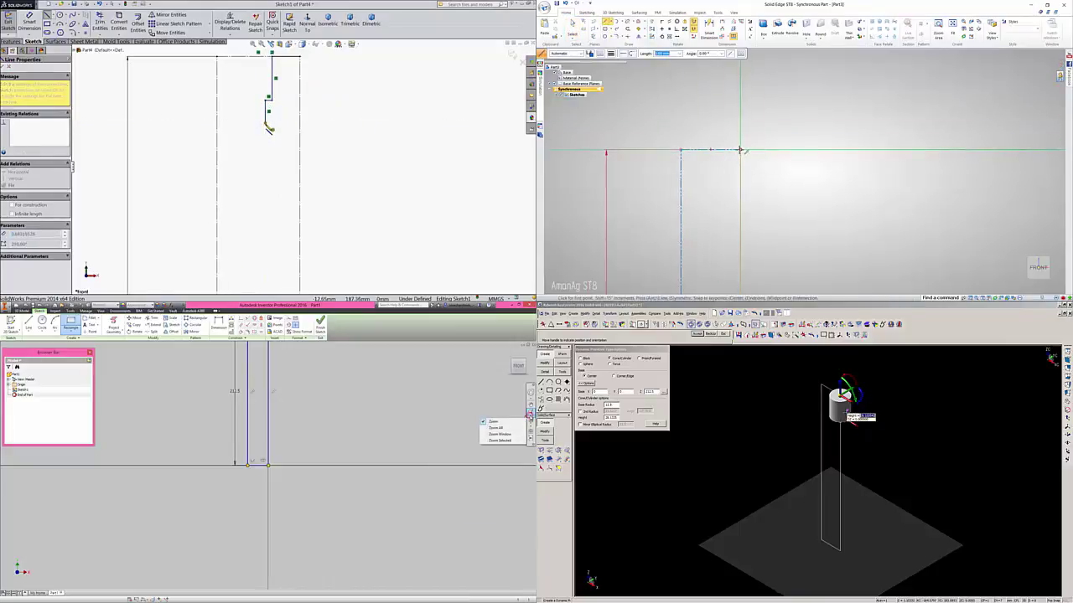
{"action": "left_click", "coordinate": [724, 150]}
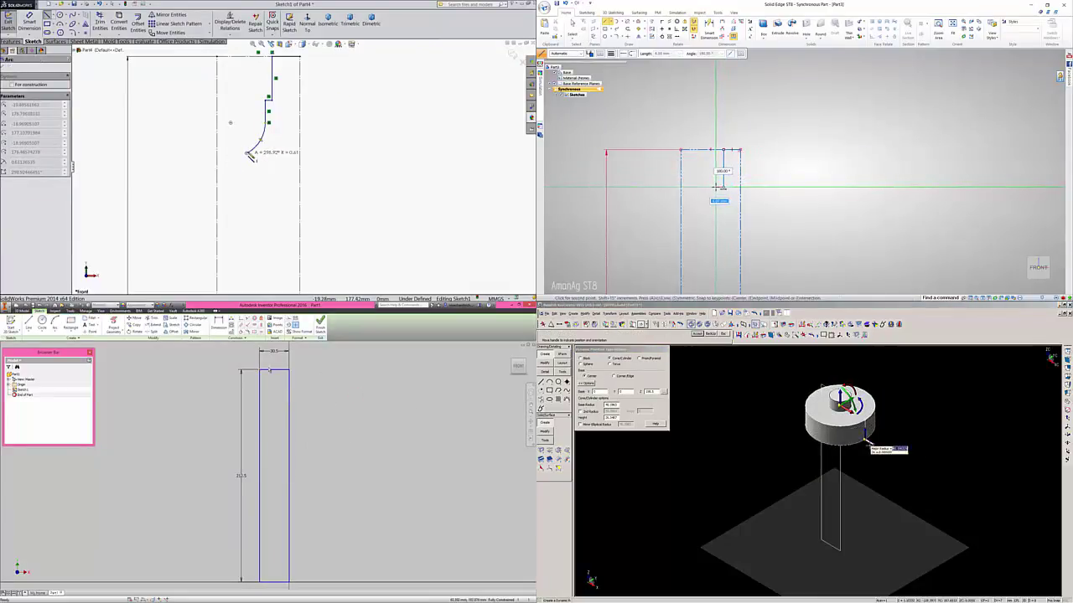
{"action": "left_click", "coordinate": [707, 188]}
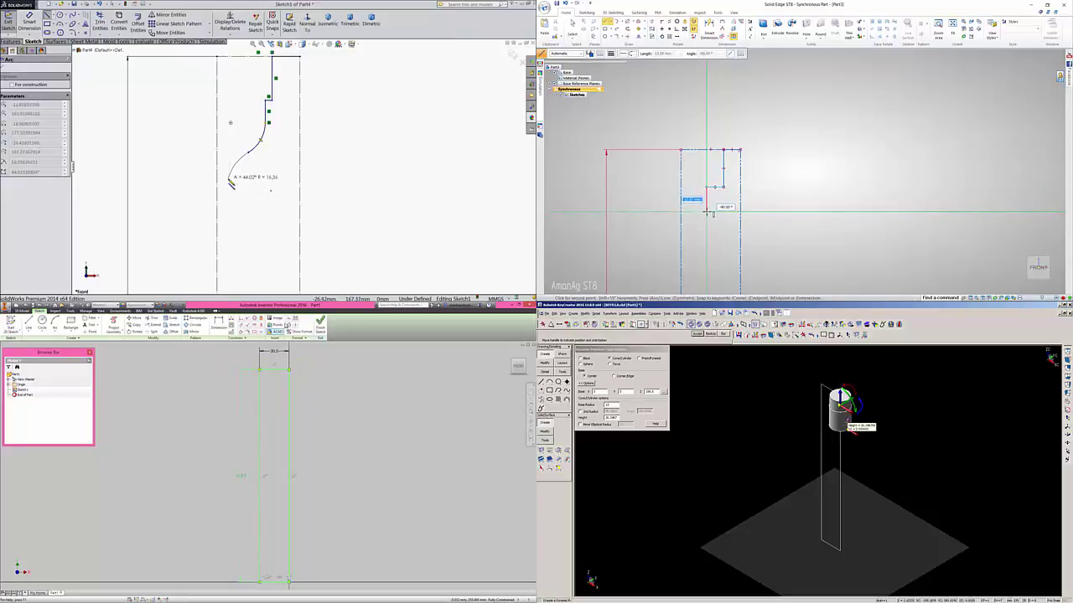
{"action": "left_click", "coordinate": [230, 178]}
{"action": "right_click", "coordinate": [240, 182]}
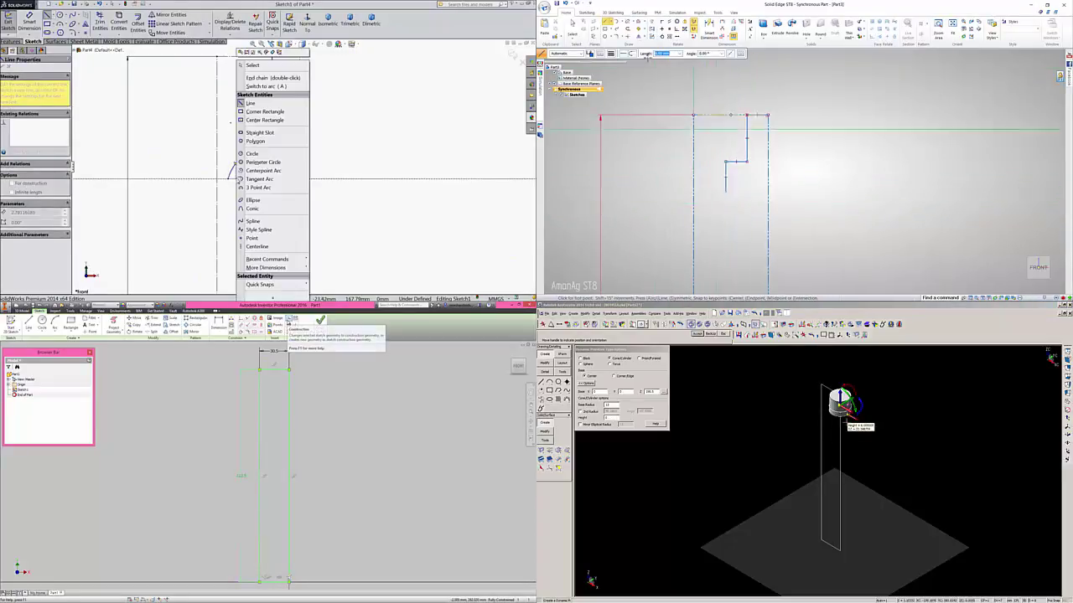
{"action": "left_click", "coordinate": [256, 65]}
{"action": "key", "text": "Escape"}
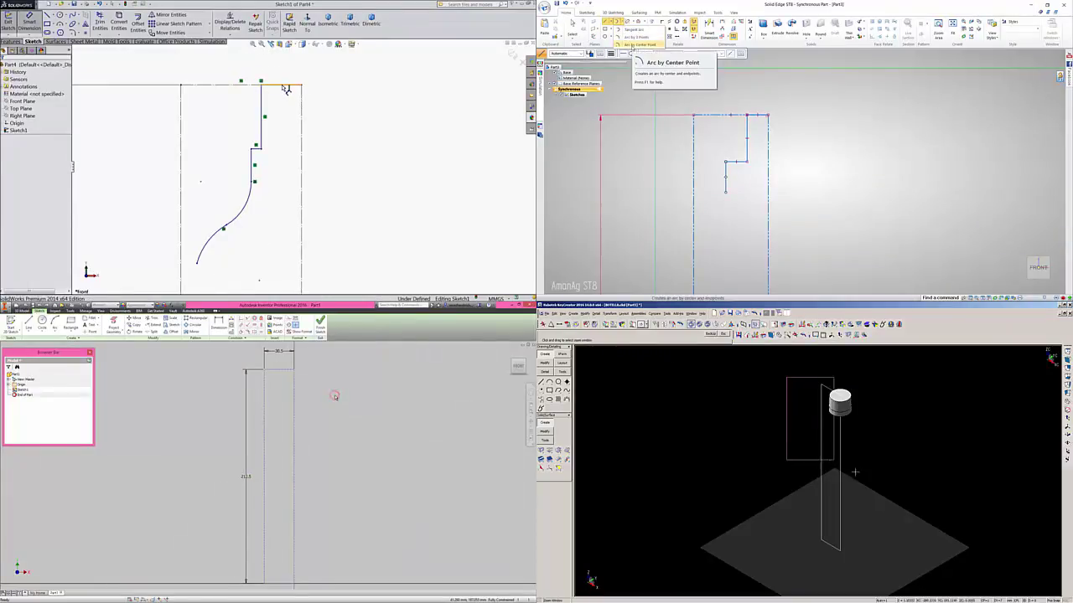
Dimension the top line 12.50, the vertical line 14 and the horizontal offset 6
{"action": "left_click", "coordinate": [287, 77]}
{"action": "left_click", "coordinate": [280, 71]}
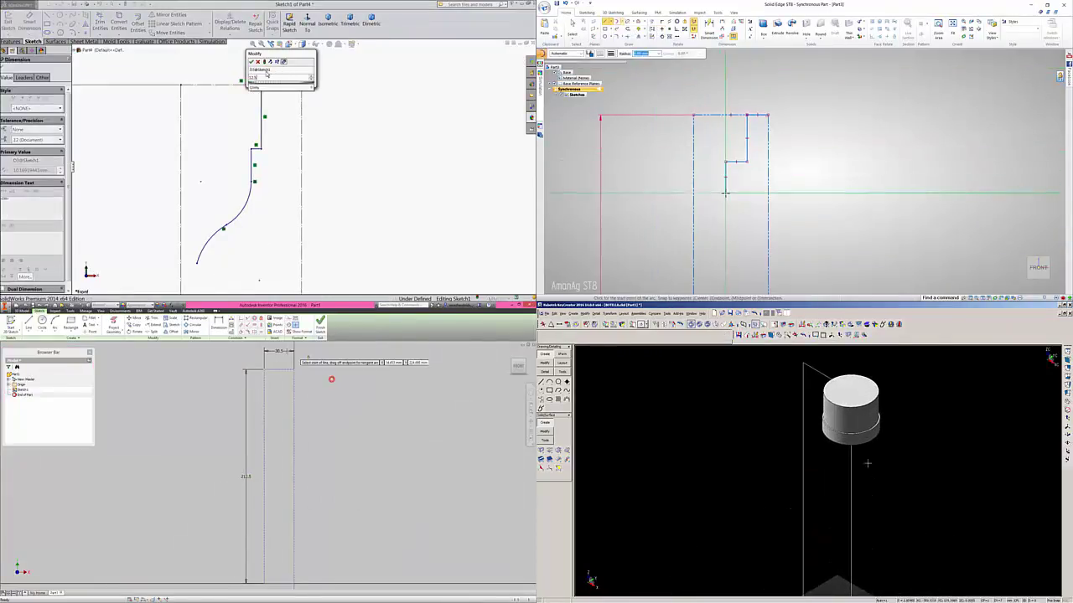
{"action": "type", "text": "12.5"}
{"action": "key", "text": "Return"}
{"action": "left_click", "coordinate": [252, 117]}
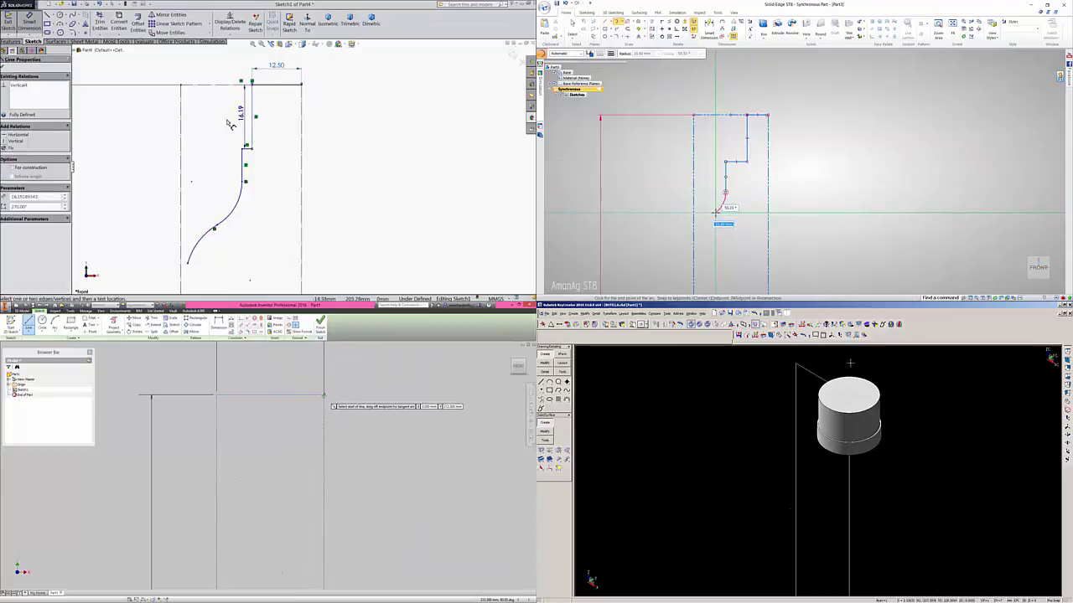
{"action": "left_click", "coordinate": [156, 132]}
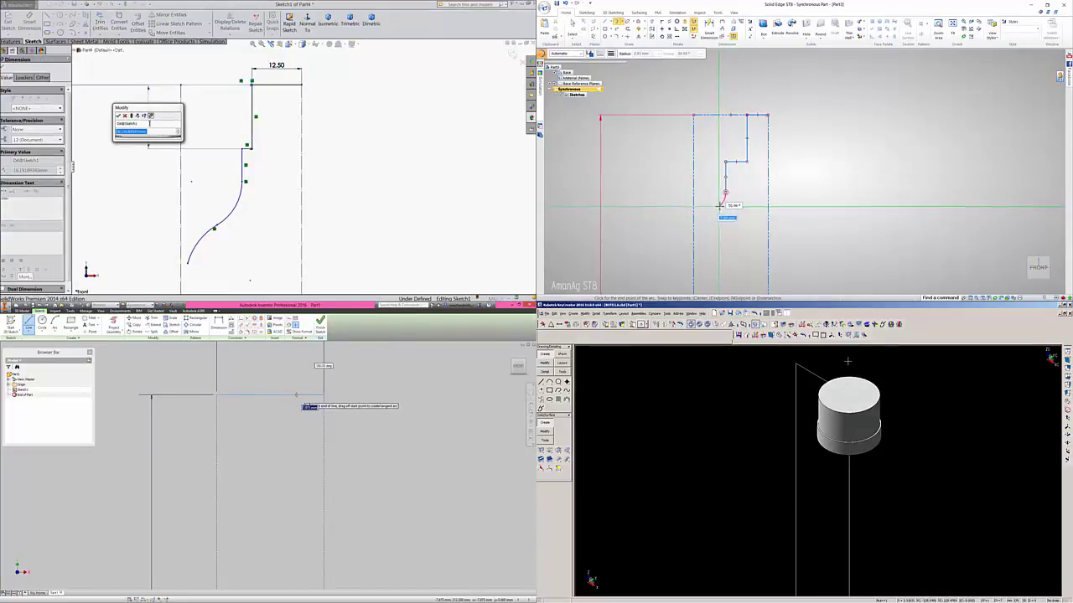
{"action": "type", "text": "1"}
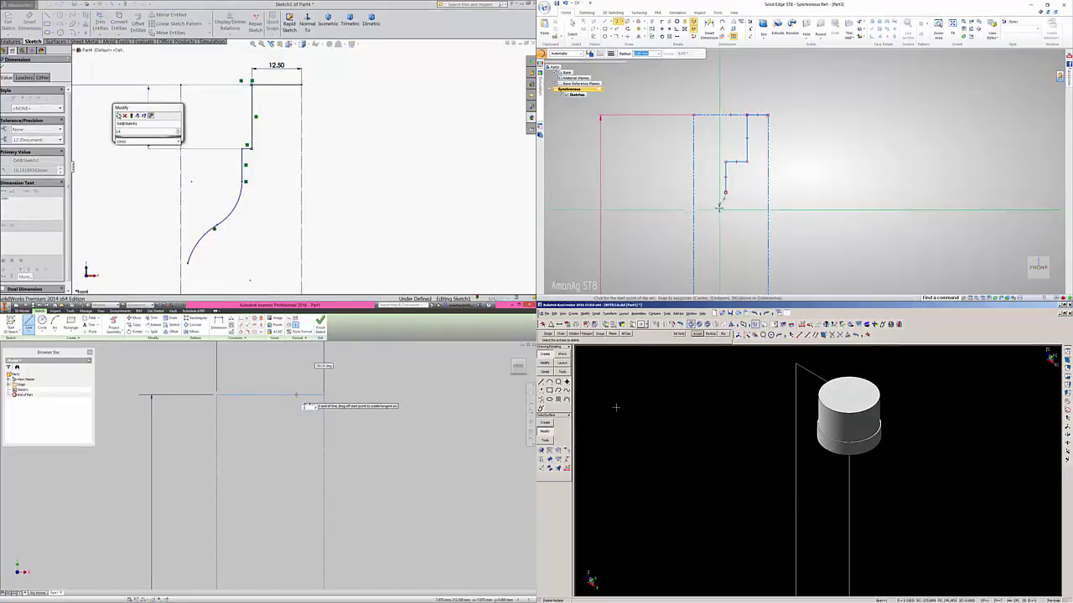
{"action": "key", "text": "Return"}
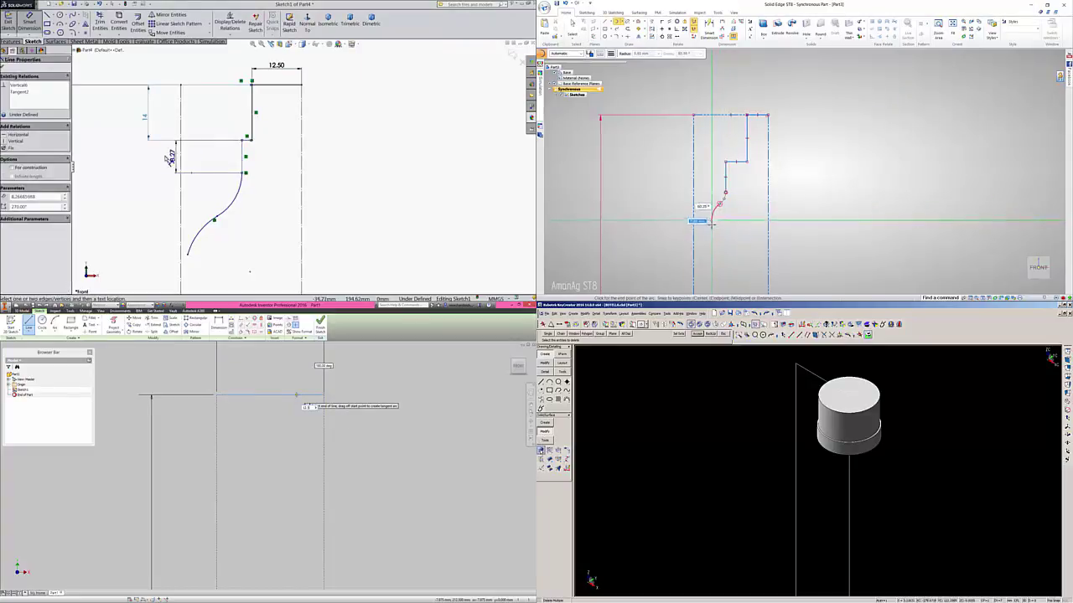
{"action": "left_click", "coordinate": [144, 168]}
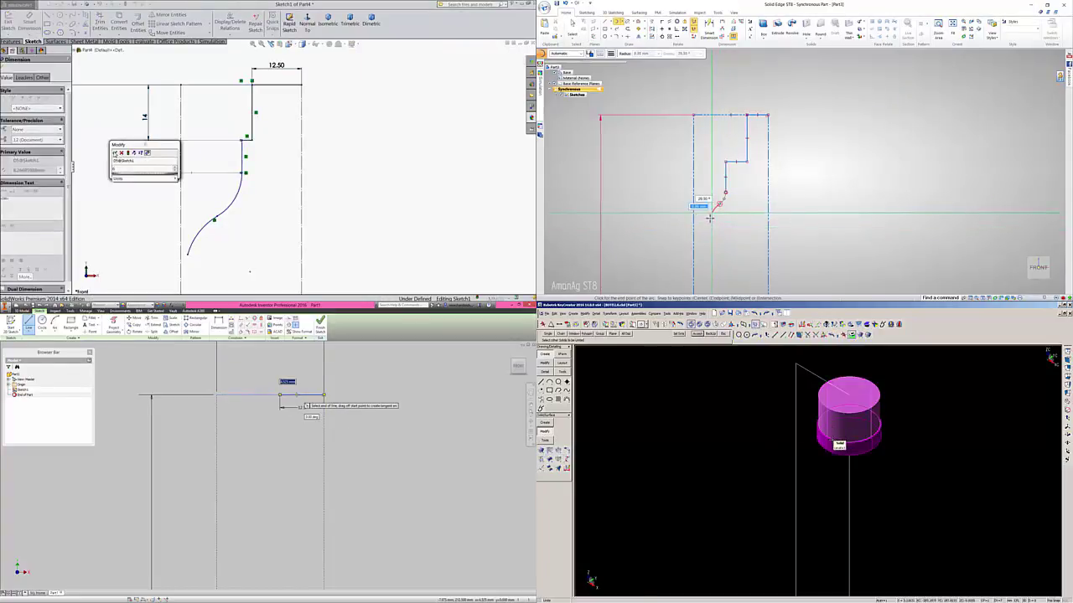
{"action": "key", "text": "Return"}
Dimension the short step 0.50, the arc 40 and the lower arc radius 200, then fit the view
{"action": "left_click", "coordinate": [255, 139]}
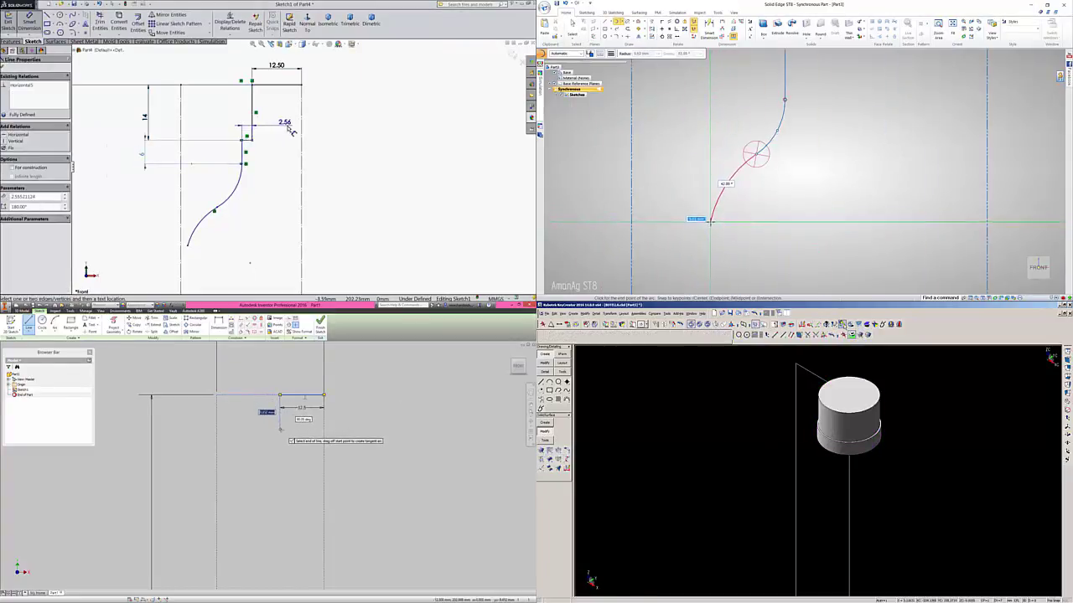
{"action": "left_click", "coordinate": [281, 124]}
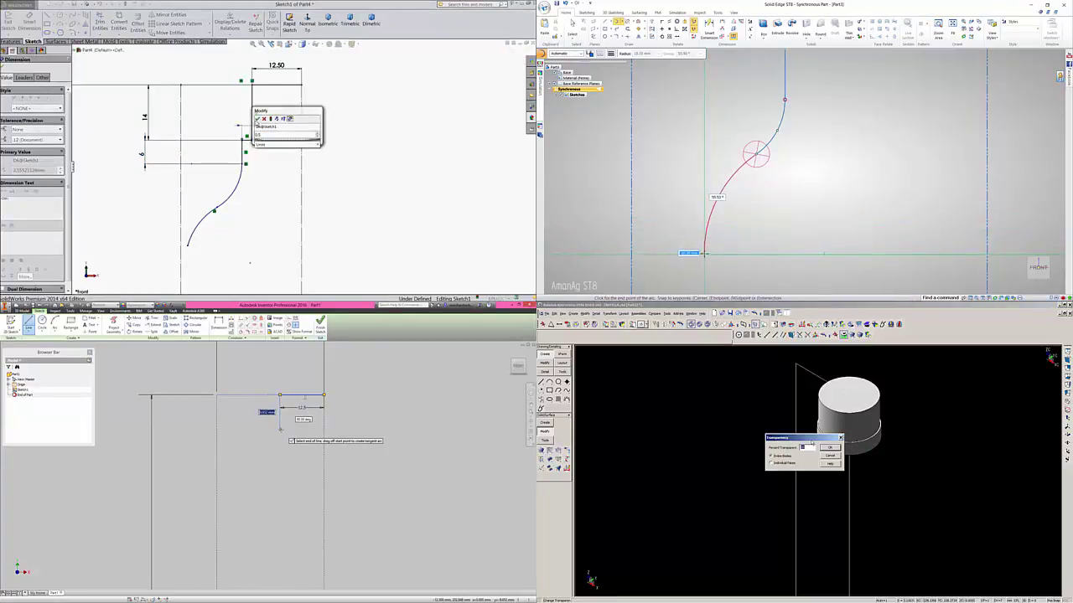
{"action": "key", "text": "Return"}
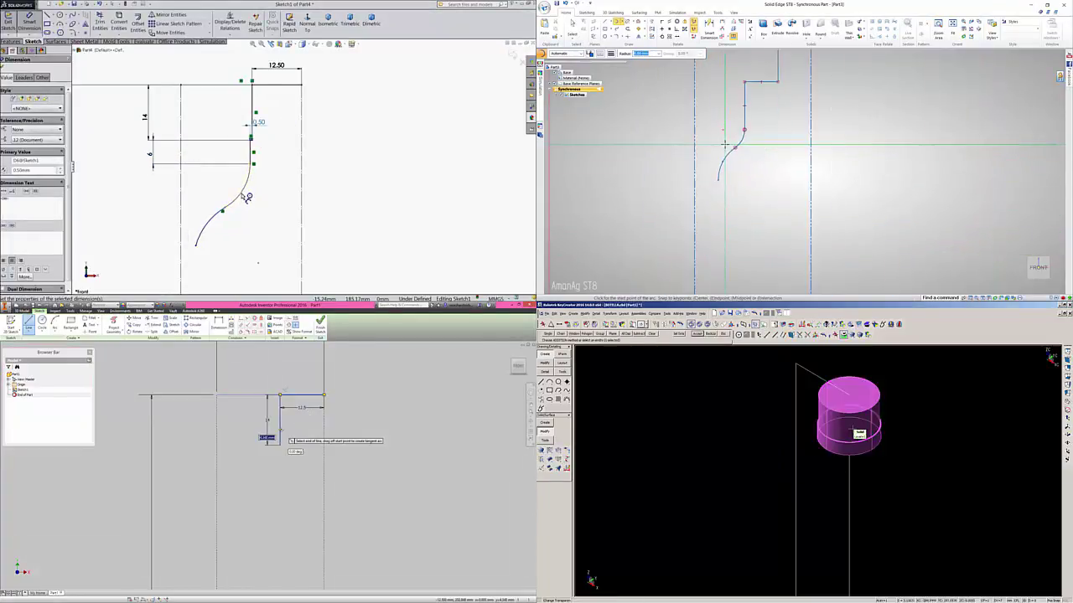
{"action": "left_click", "coordinate": [243, 195]}
{"action": "left_click", "coordinate": [261, 198]}
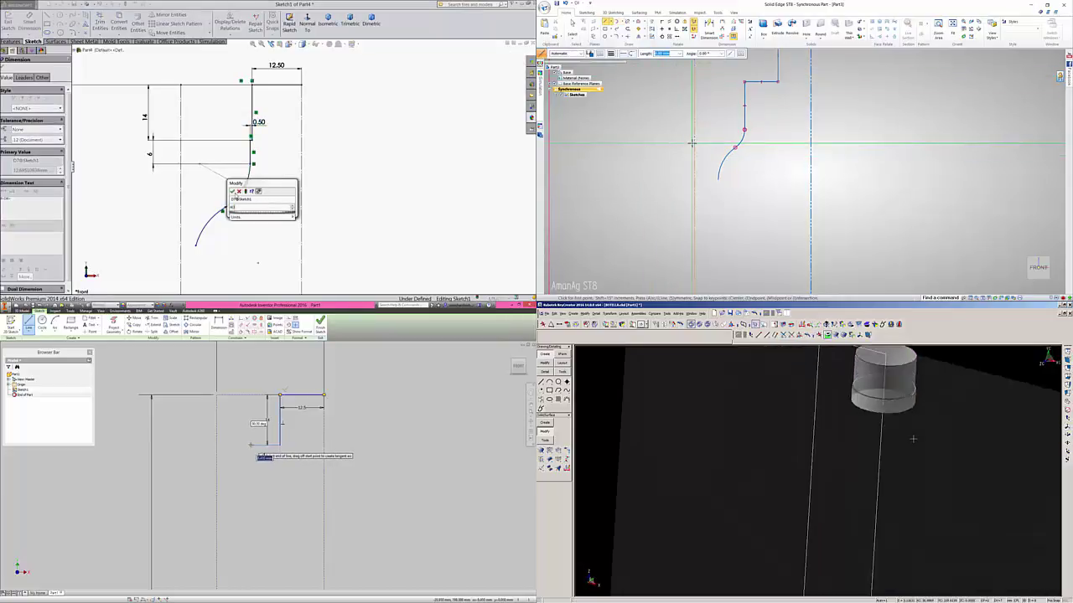
{"action": "key", "text": "Return"}
{"action": "scroll", "coordinate": [238, 220], "scroll_direction": "up", "scroll_amount": 3}
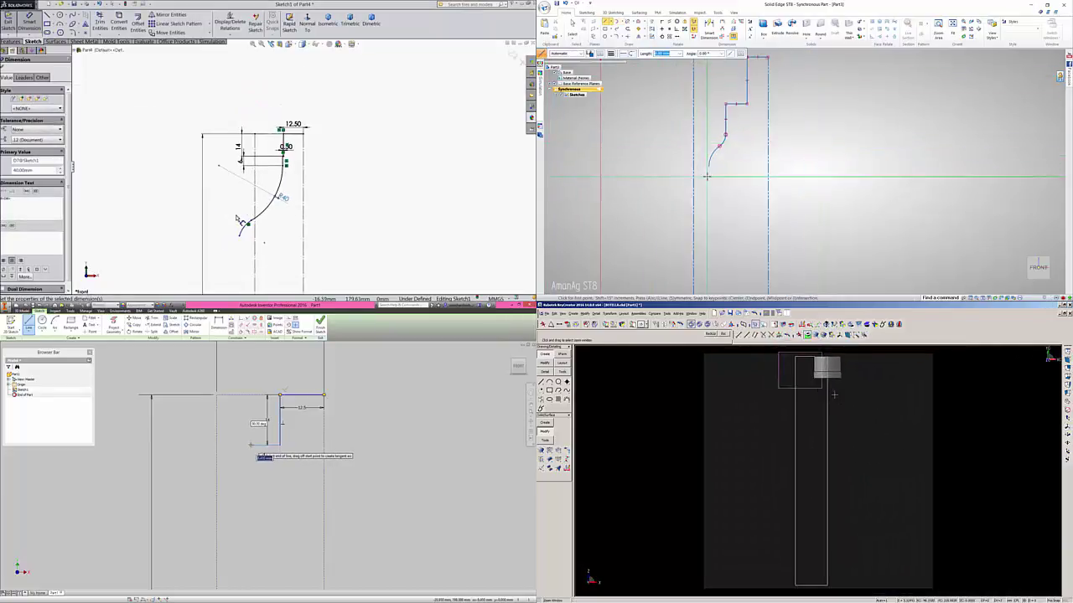
{"action": "scroll", "coordinate": [260, 241], "scroll_direction": "down", "scroll_amount": 3}
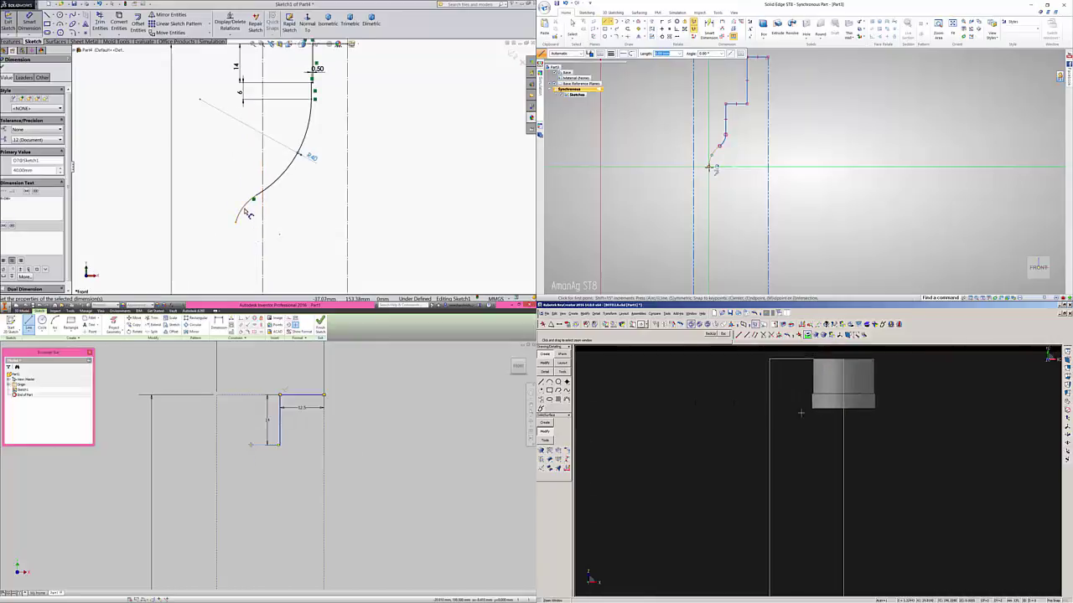
{"action": "left_click", "coordinate": [248, 211]}
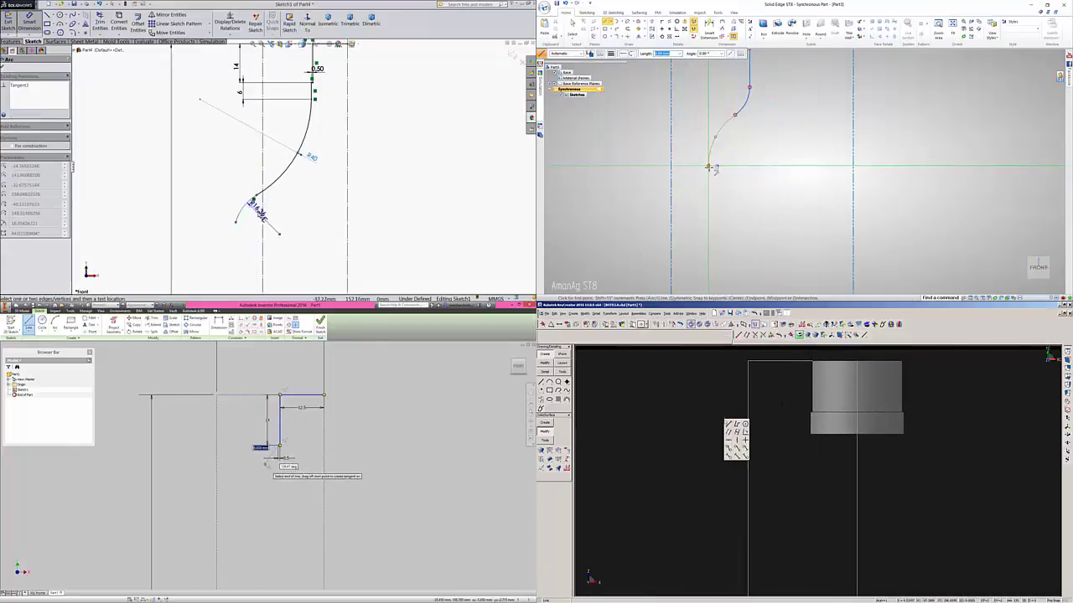
{"action": "left_click", "coordinate": [259, 216]}
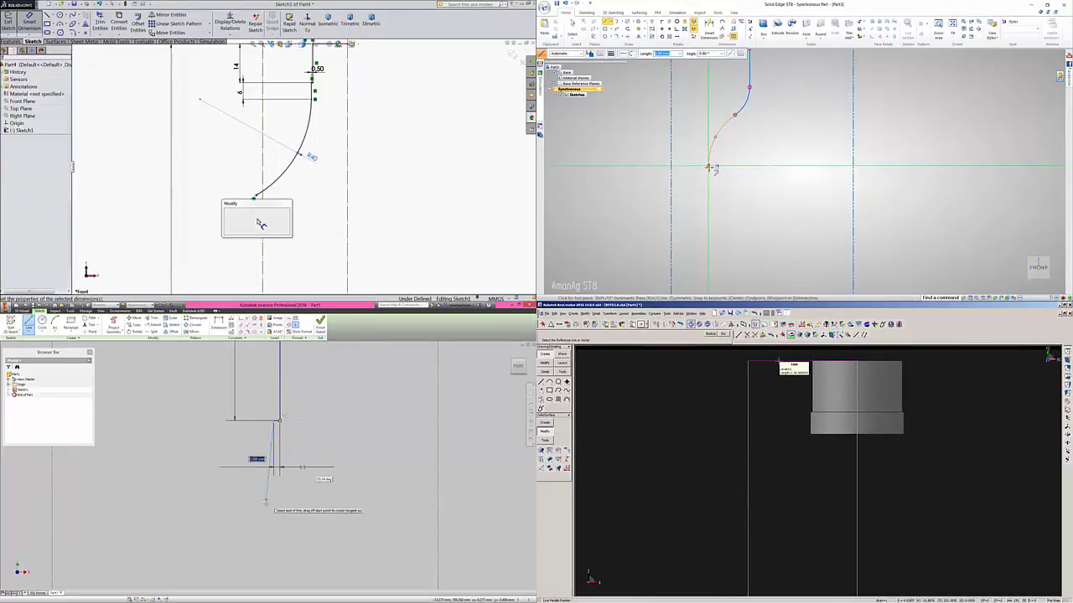
{"action": "key", "text": "Return"}
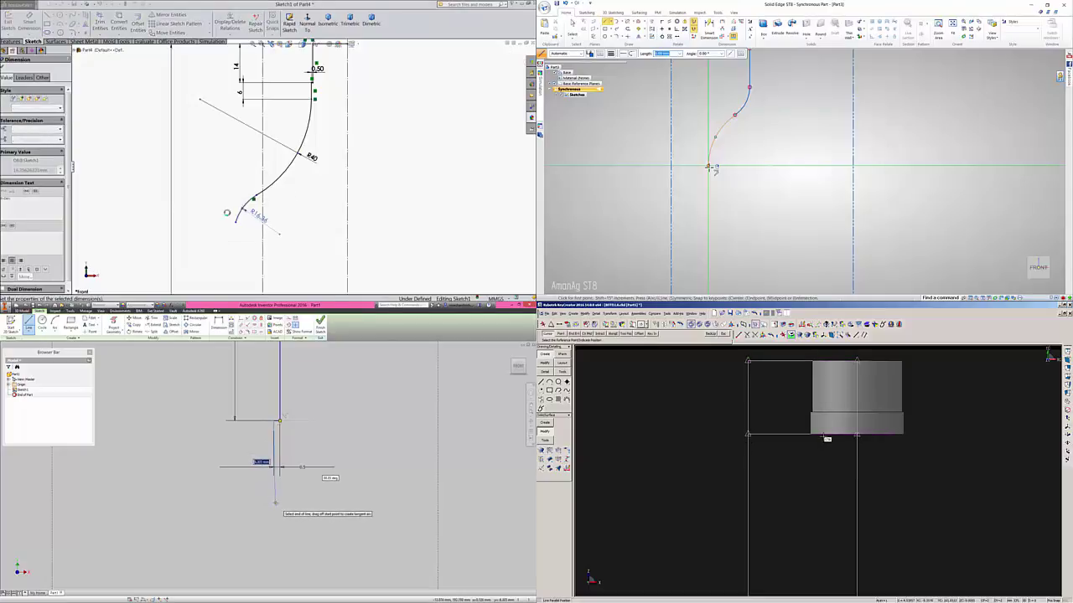
{"action": "key", "text": "Escape"}
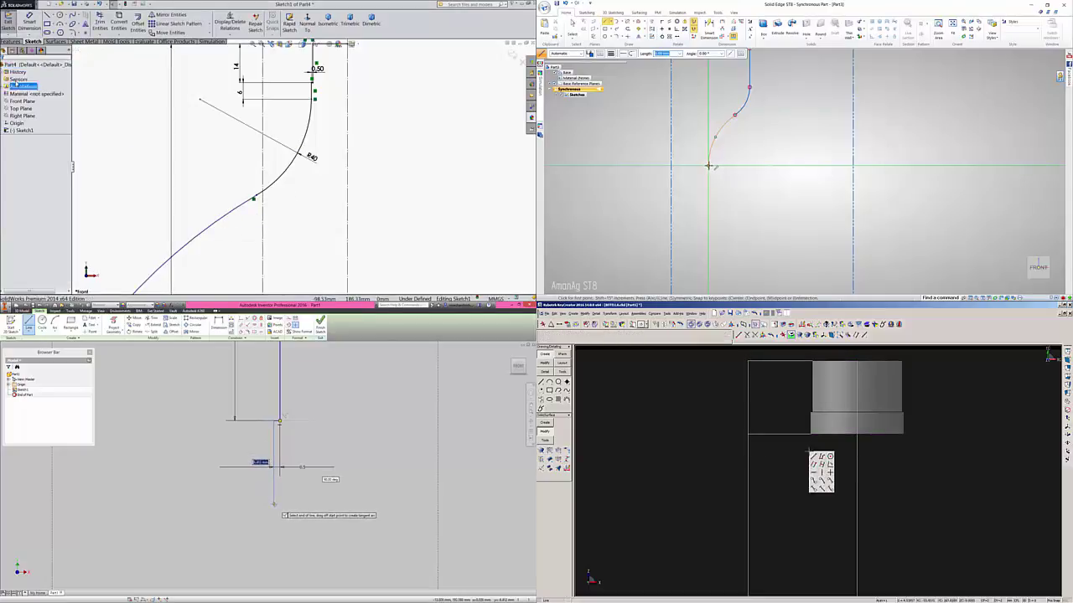
{"action": "key", "text": "f"}
{"action": "scroll", "coordinate": [265, 248], "scroll_direction": "down", "scroll_amount": 2}
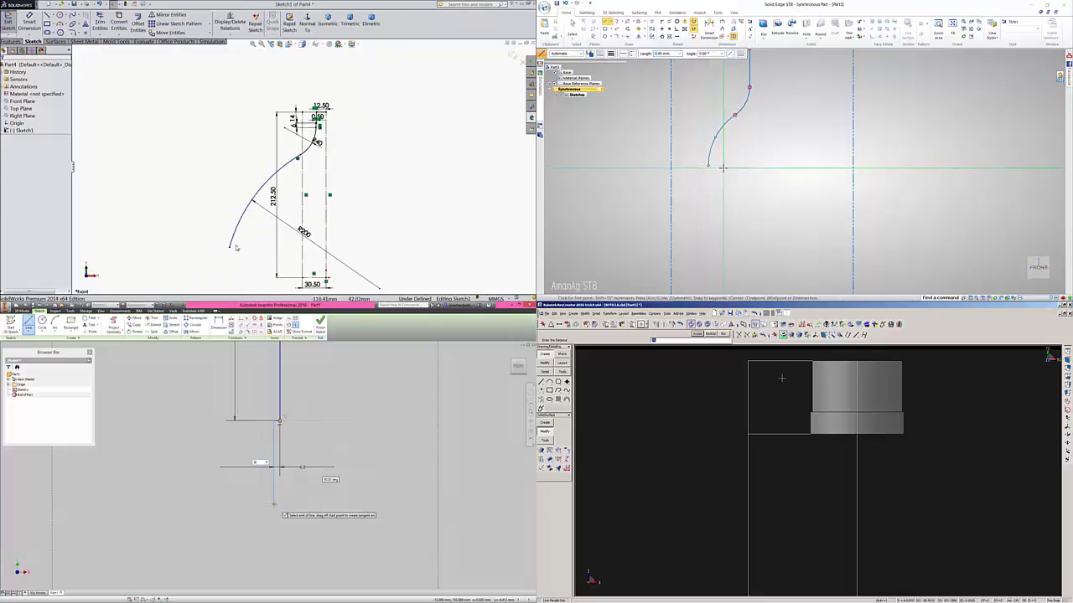
Drag the arc's lower endpoint upward to reshape the profile
{"action": "mouse_move", "coordinate": [233, 247]}
{"action": "left_mouse_down"}
{"action": "mouse_move", "coordinate": [256, 200]}
{"action": "mouse_move", "coordinate": [320, 151]}
{"action": "left_mouse_up"}
{"action": "scroll", "coordinate": [299, 160], "scroll_direction": "down", "scroll_amount": 5}
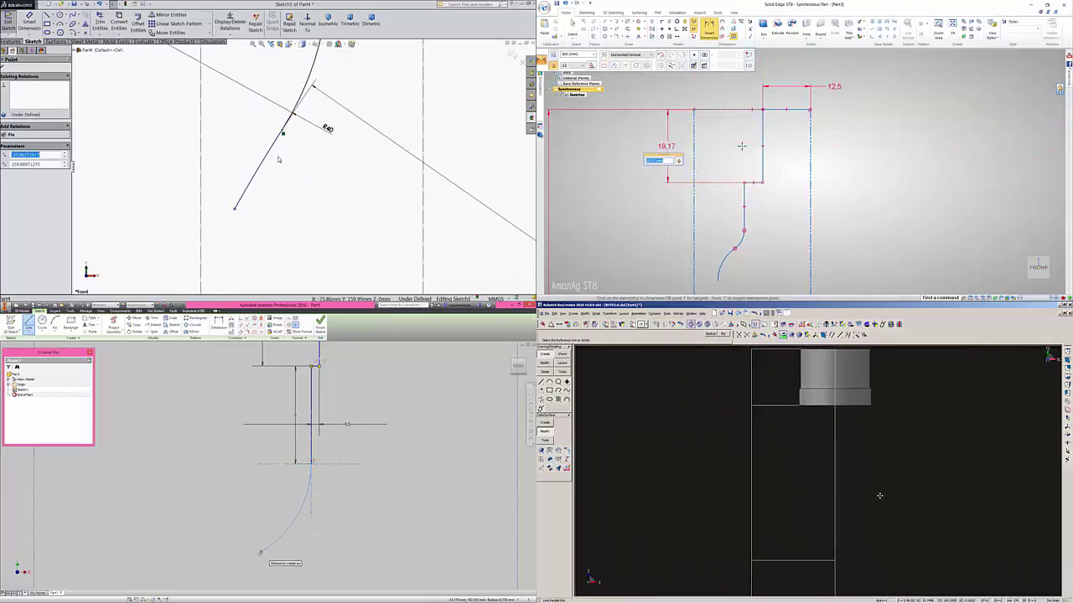